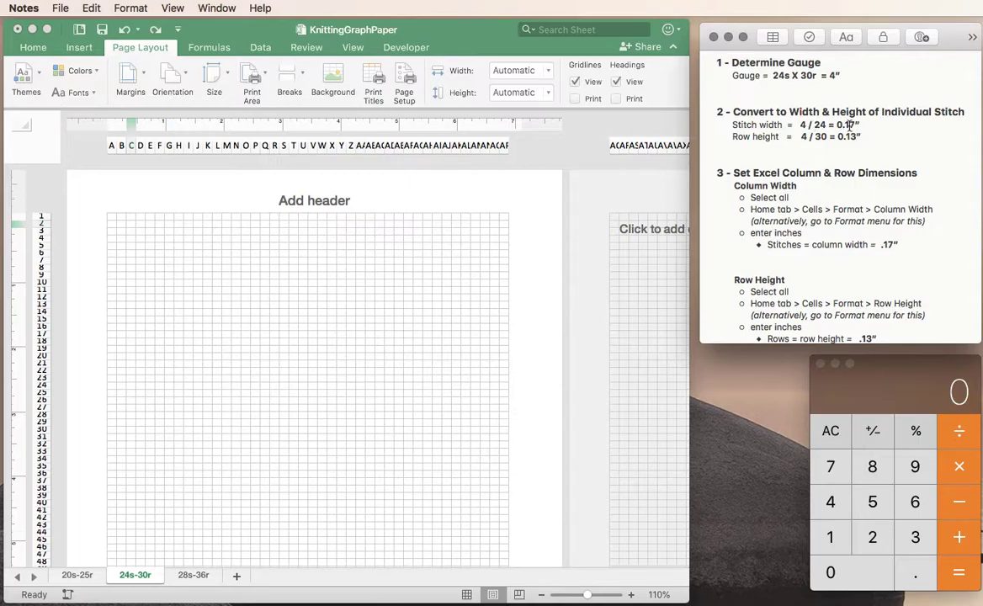
Highlight the "Column & Row Dimensions" heading in the note and read on to the section on stitch and row counts
left_click(786, 175)
left_click_drag(786, 176, 914, 180)
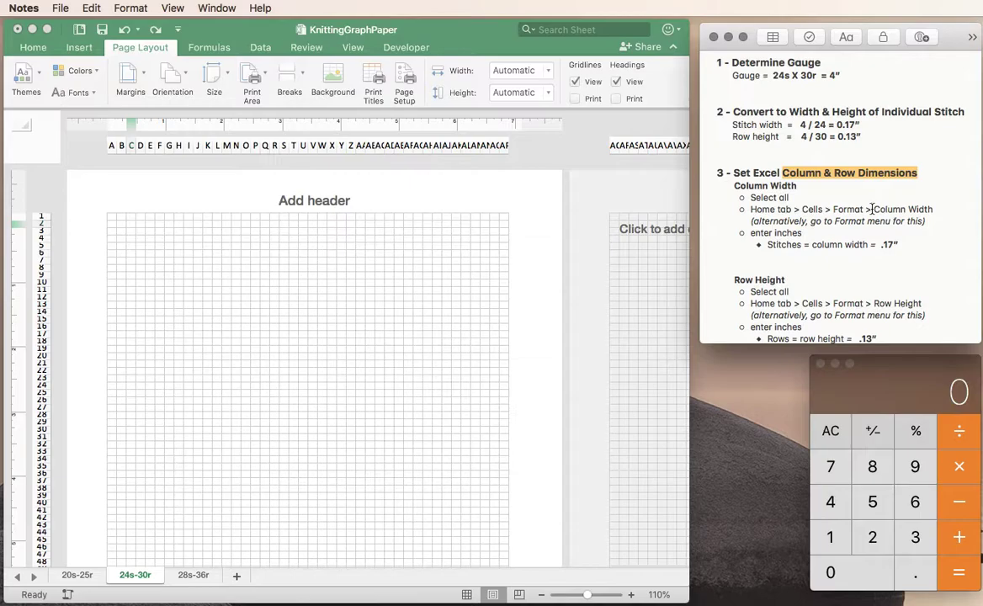
scroll(872, 209, "down", 10)
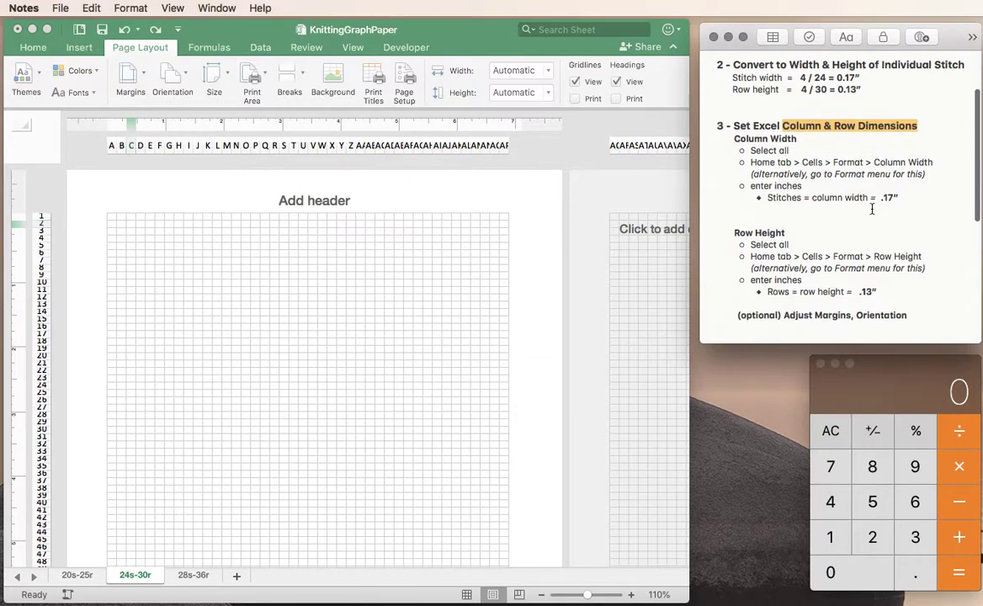
scroll(872, 209, "down", 3)
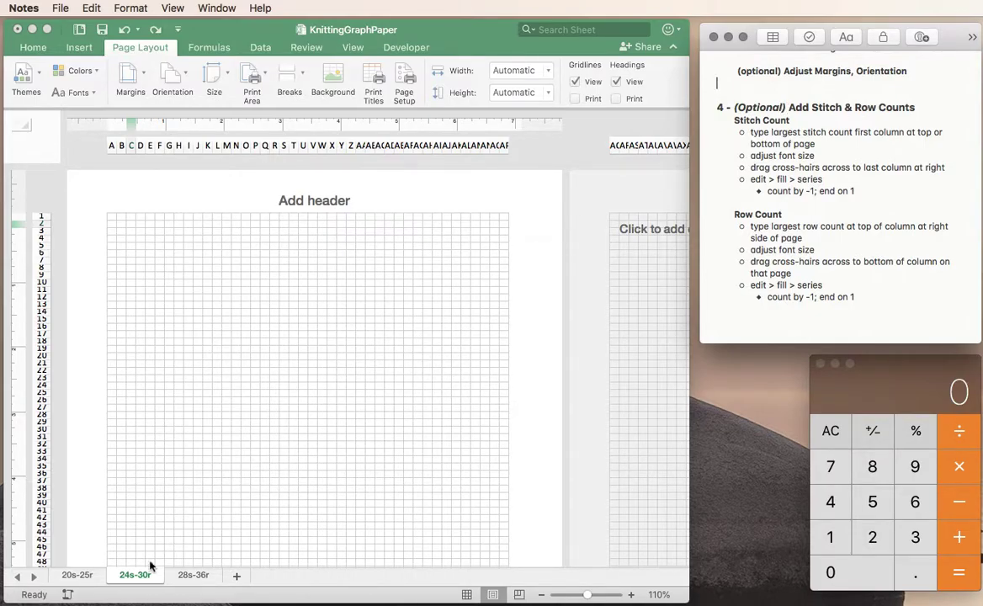
left_click(81, 421)
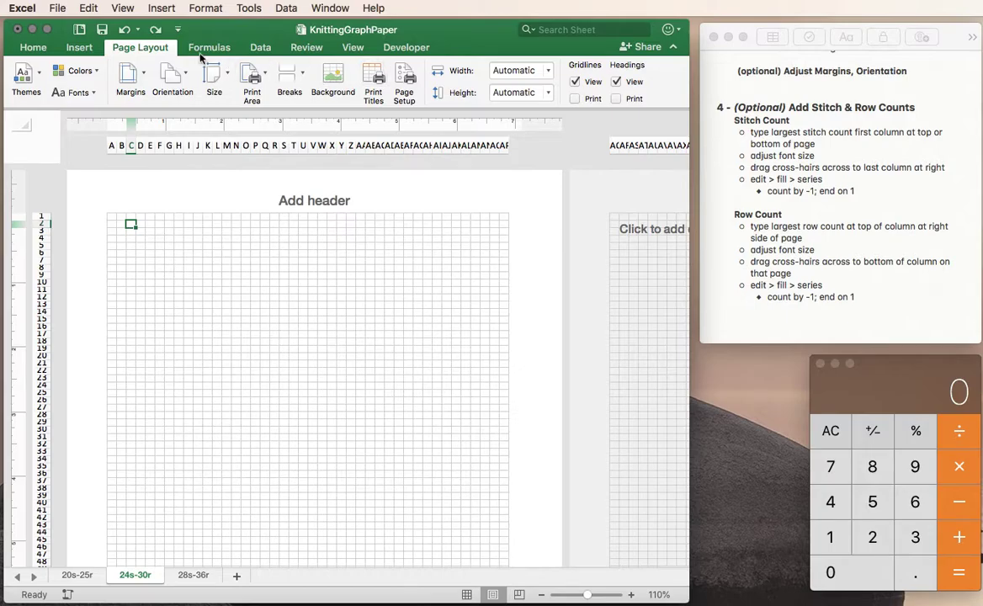
left_click(140, 49)
left_click(141, 49)
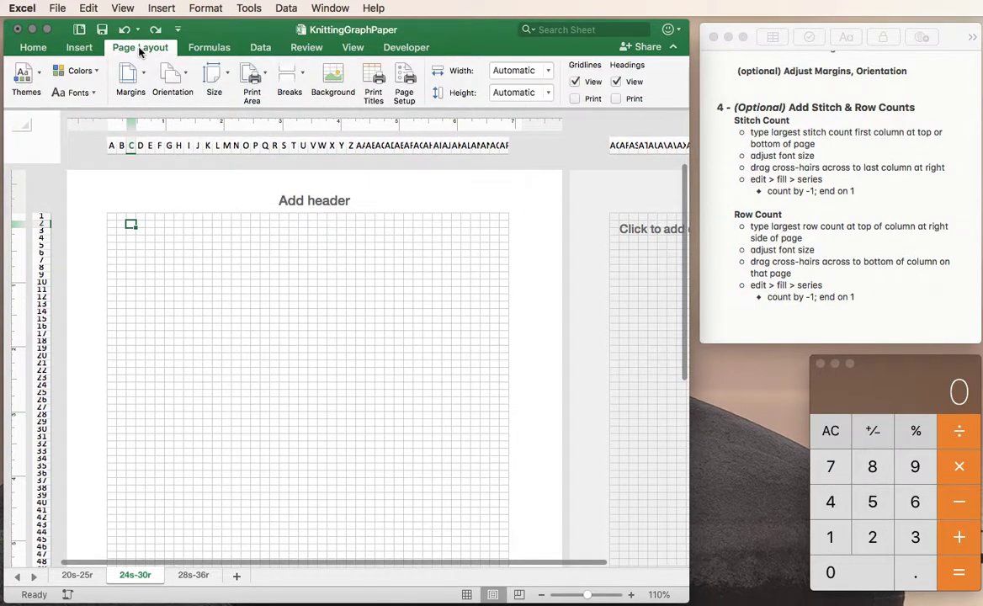
left_click(141, 74)
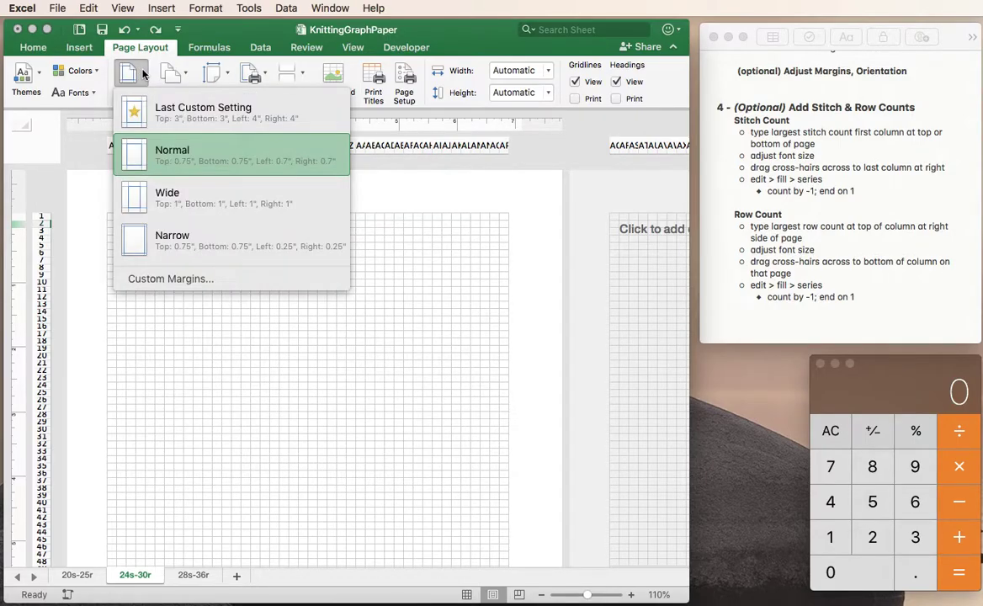
left_click(143, 74)
left_click(177, 74)
left_click(187, 75)
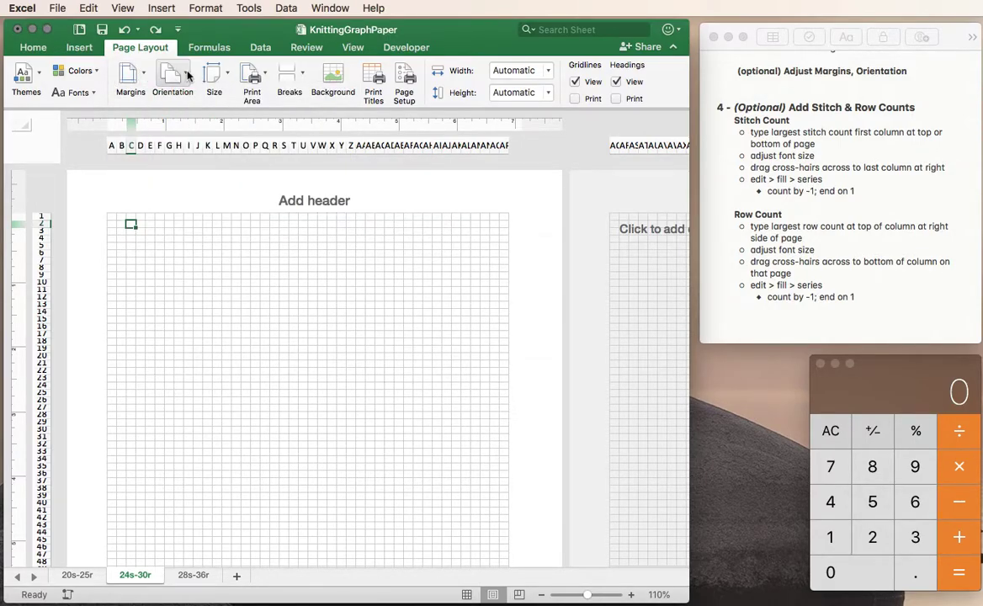
left_click(58, 7)
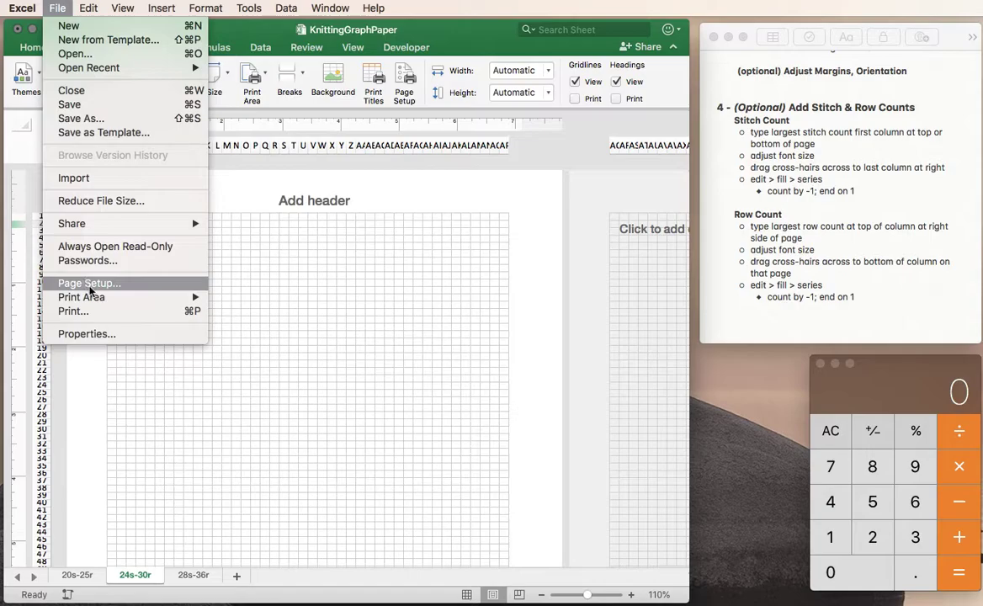
left_click(56, 9)
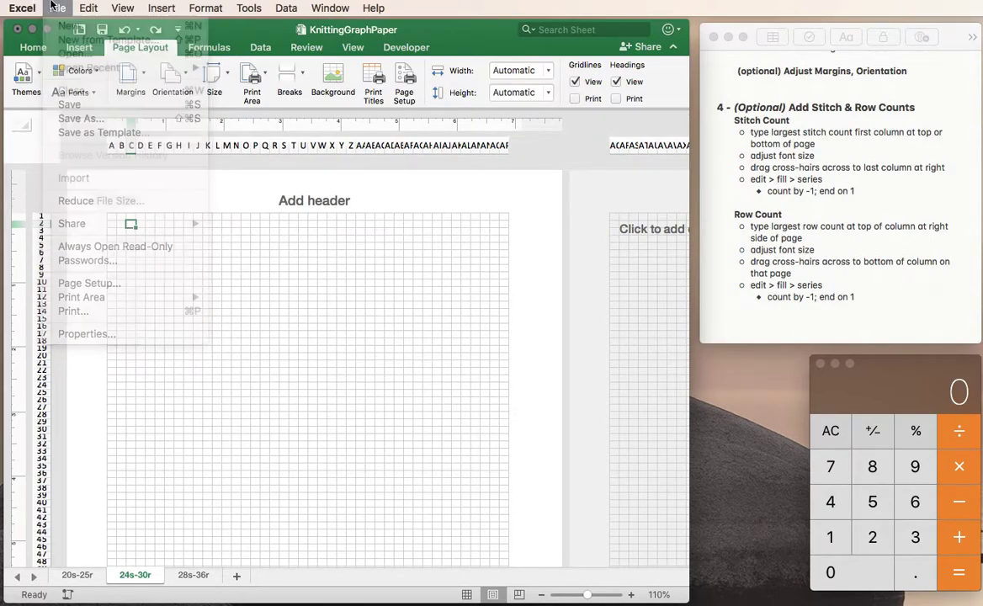
Try out the Wide and Narrow margin presets on the 24s-30r sheet
left_click(131, 75)
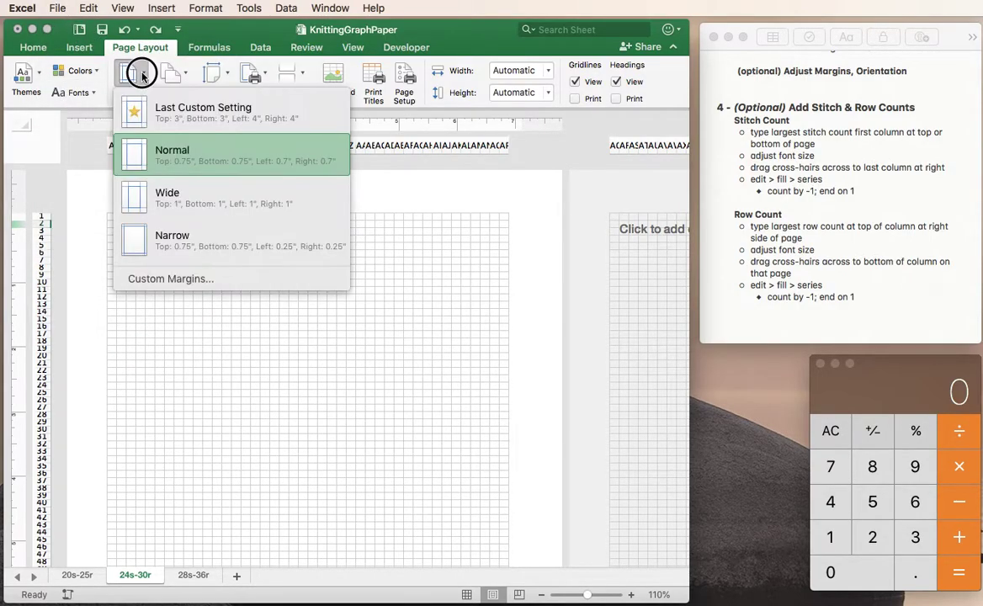
left_click(213, 208)
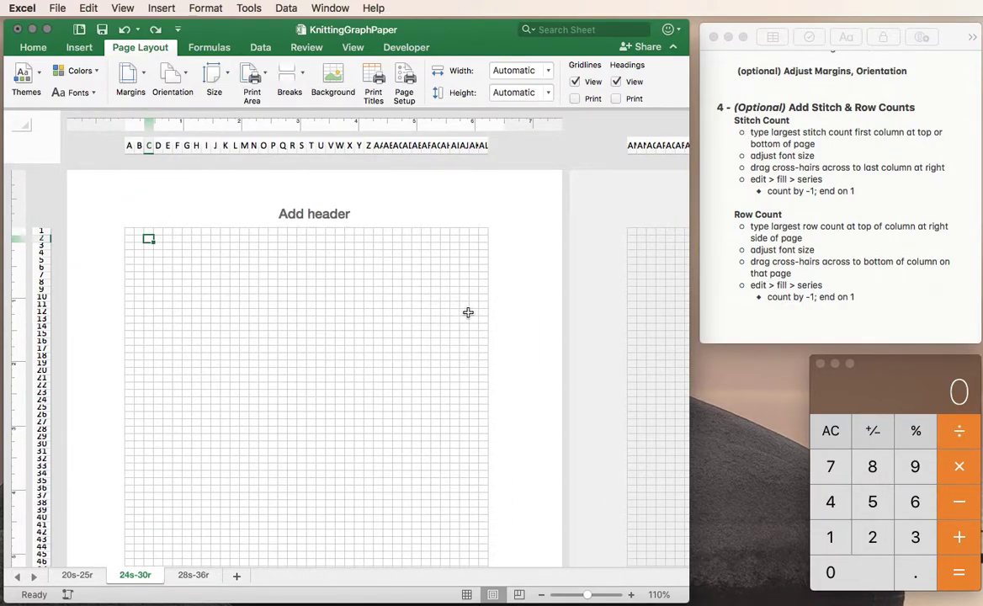
left_click(133, 78)
left_click(193, 233)
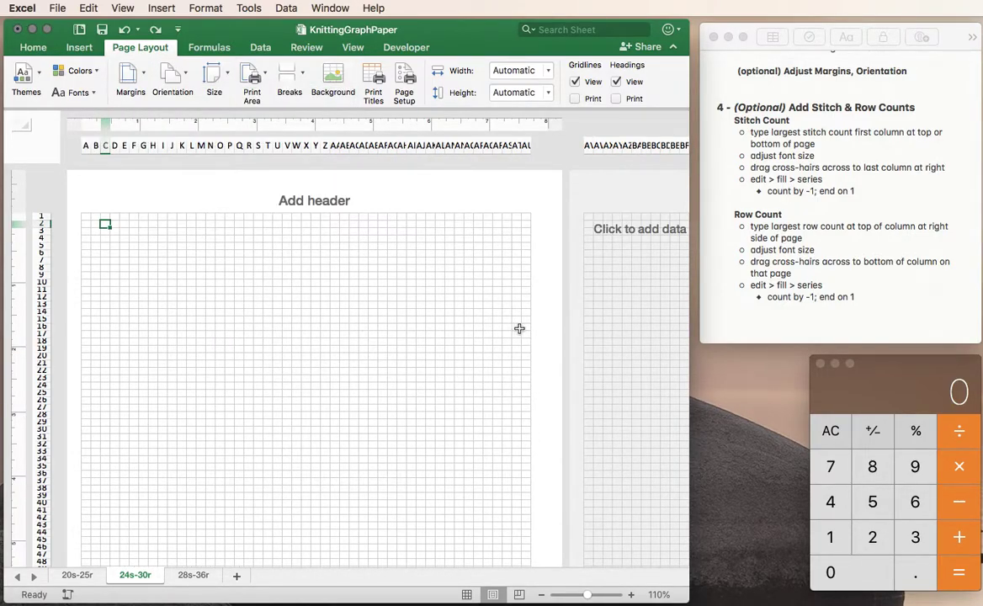
Review the custom margin settings of the 24s-30r sheet and accept them
left_click(132, 77)
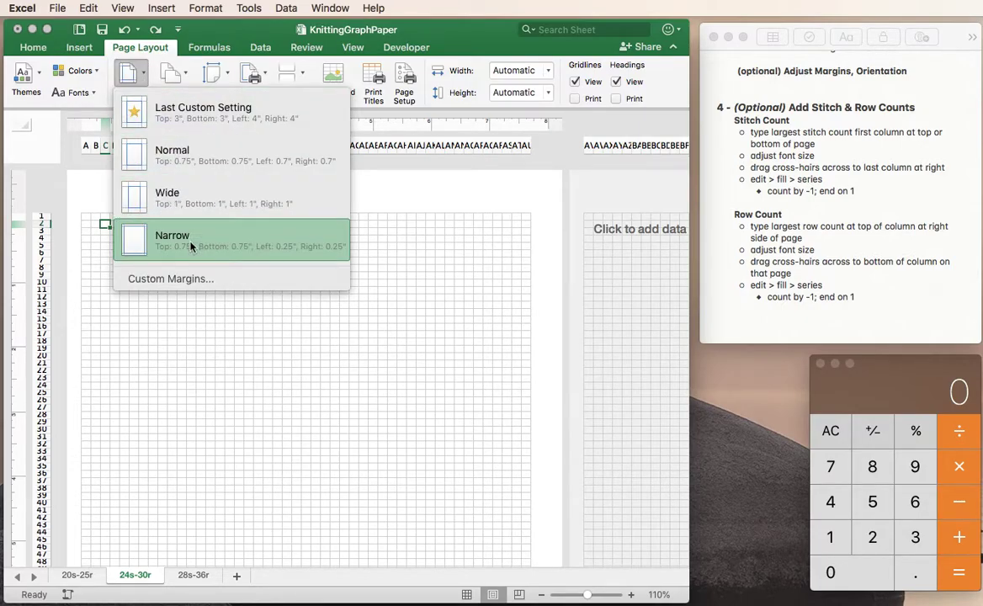
left_click(179, 278)
left_click_drag(757, 192, 254, 188)
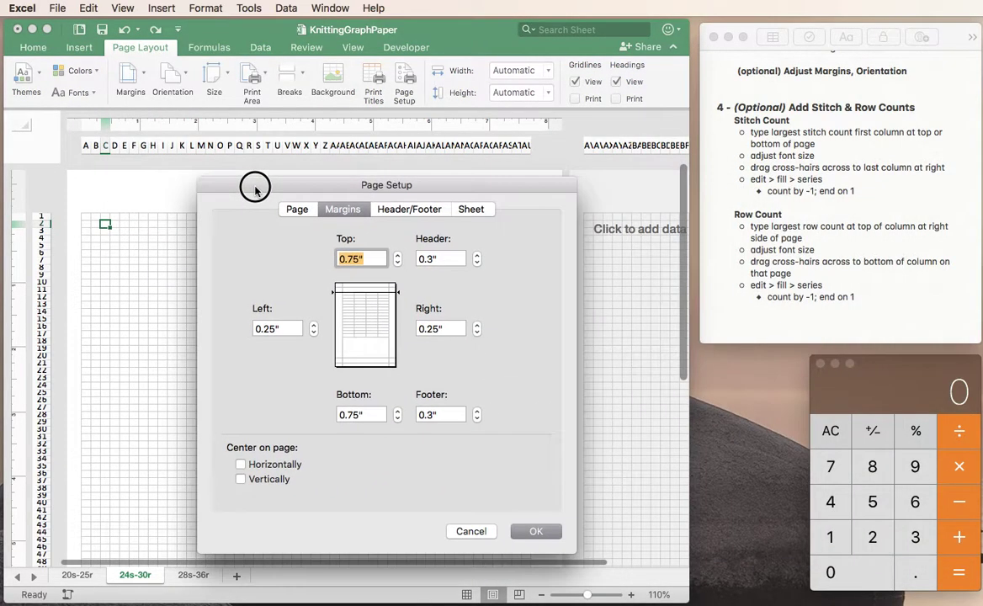
left_click(536, 532)
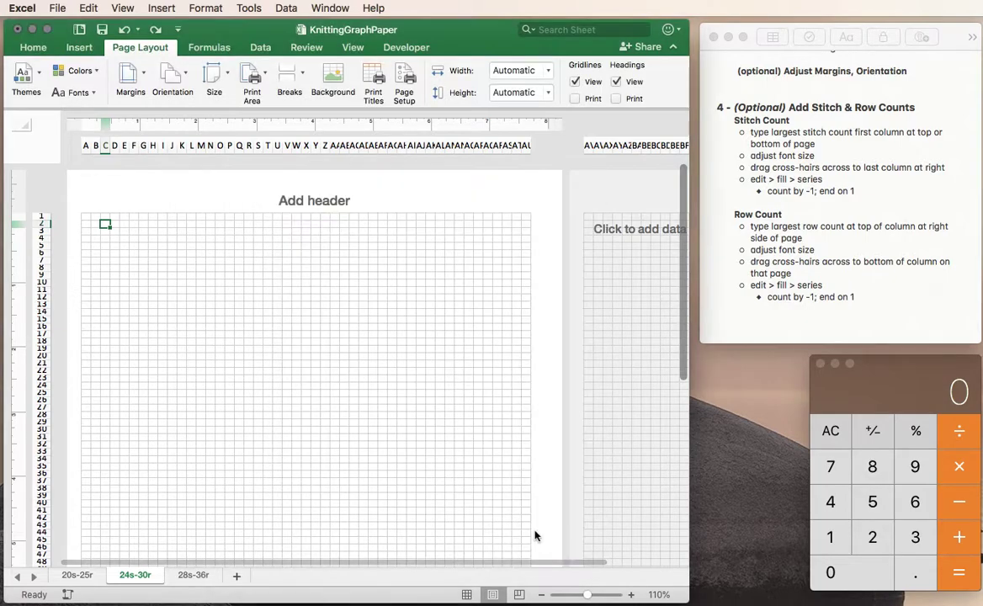
Apply the Wide margin preset to the 24s-30r sheet and set its orientation to Landscape
left_click(140, 76)
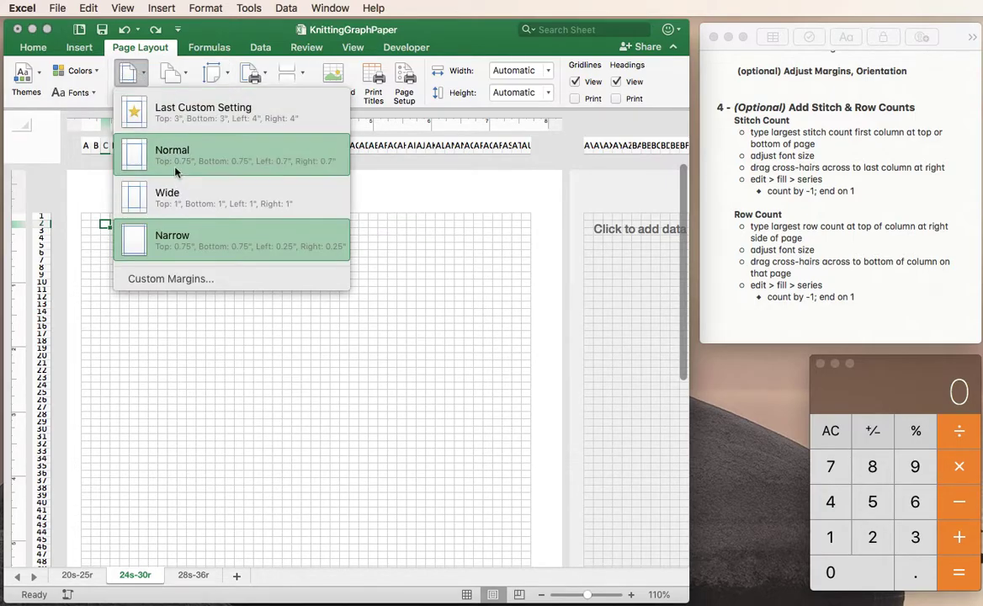
left_click(179, 196)
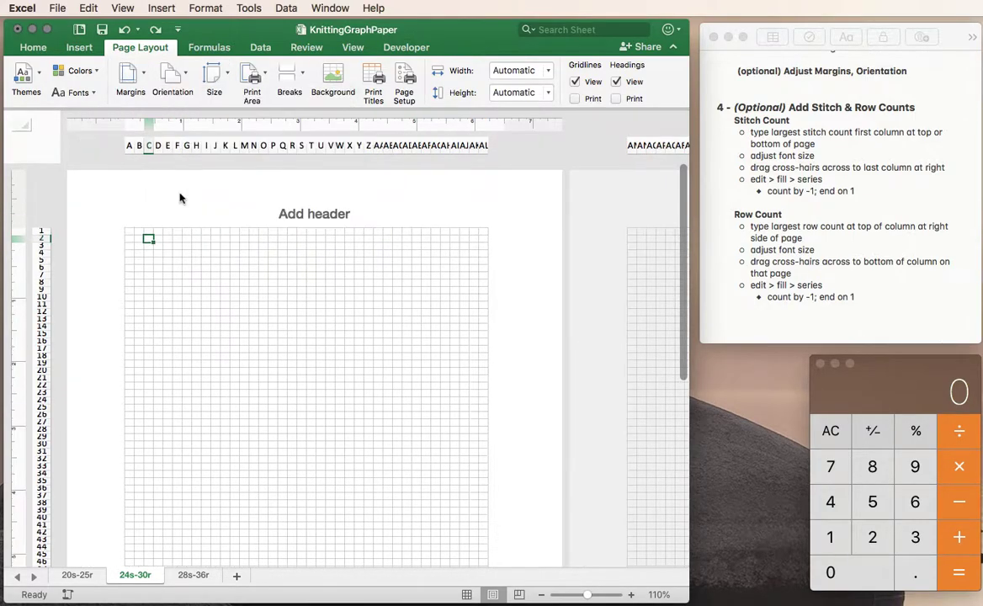
left_click(173, 76)
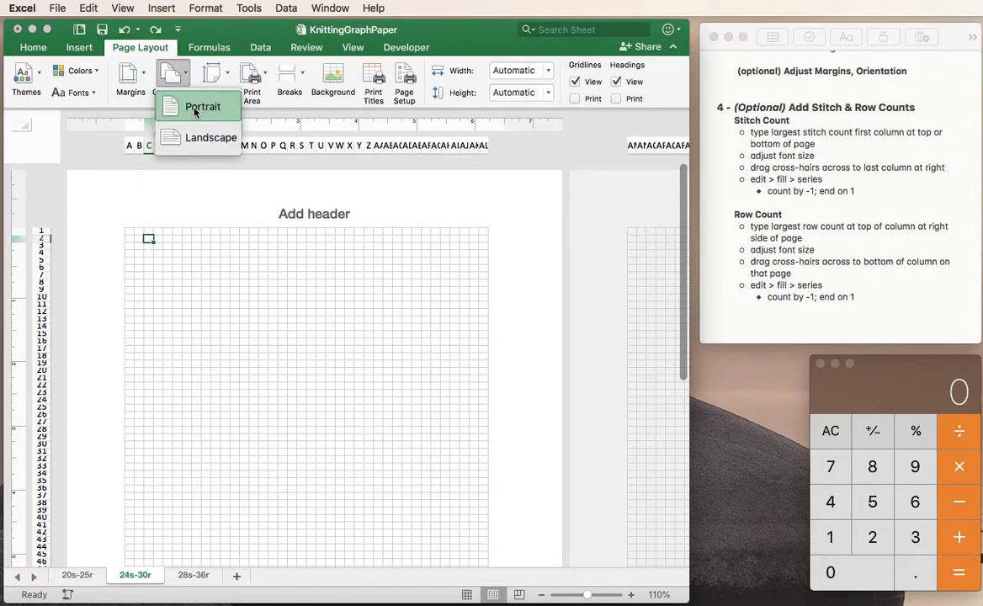
left_click(196, 135)
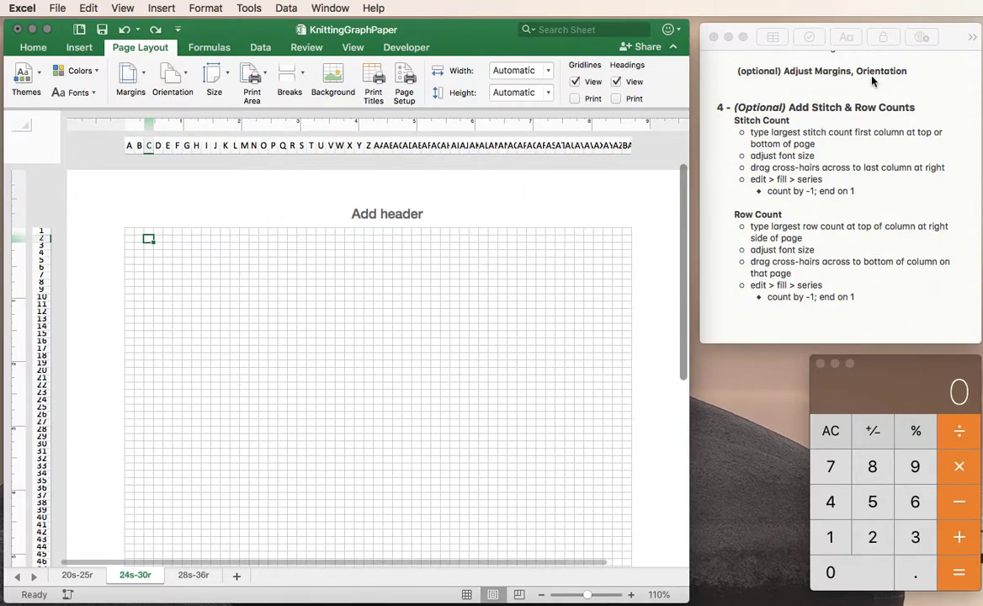
Switch to Notes and highlight the "Add Stitch & Row Counts" heading of section 4
left_click(794, 112)
left_click_drag(789, 108, 916, 109)
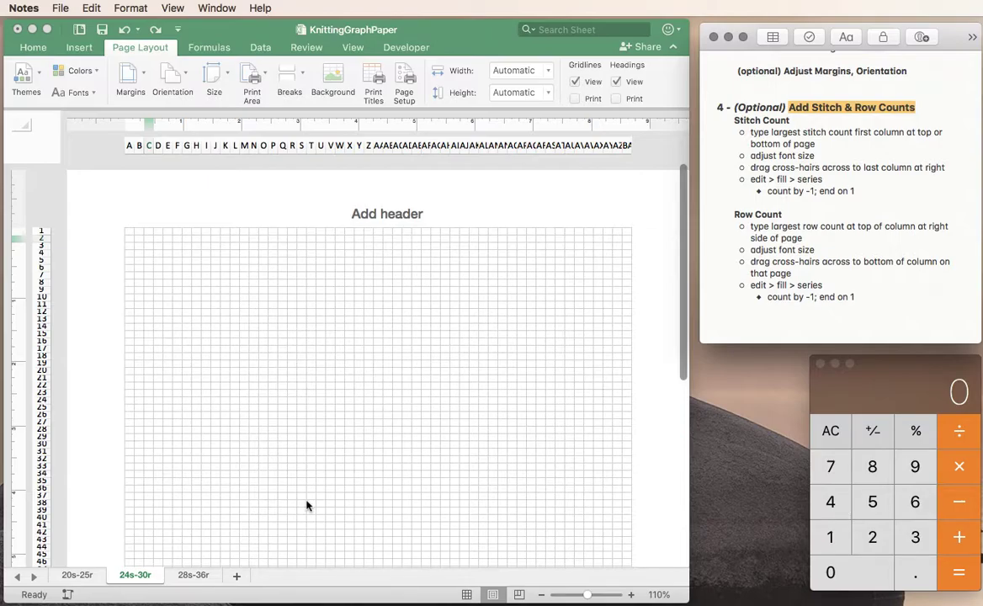
Switch to Excel and enter stitch counts 1, 2 and 3 from right to left in cells AZ38, AY38 and AX38
left_click(609, 508)
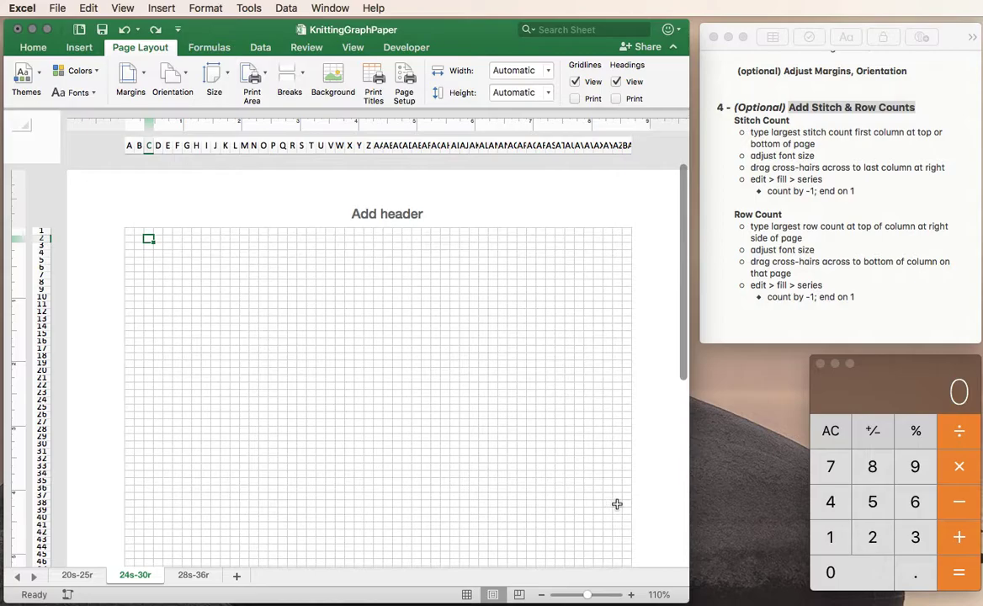
left_click(617, 503)
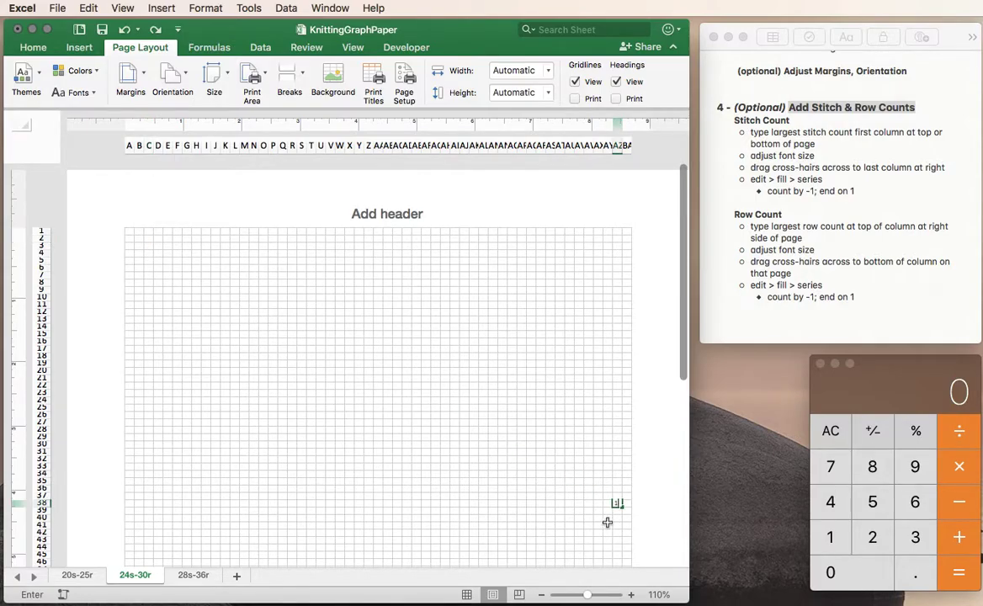
left_click(607, 503)
type("1")
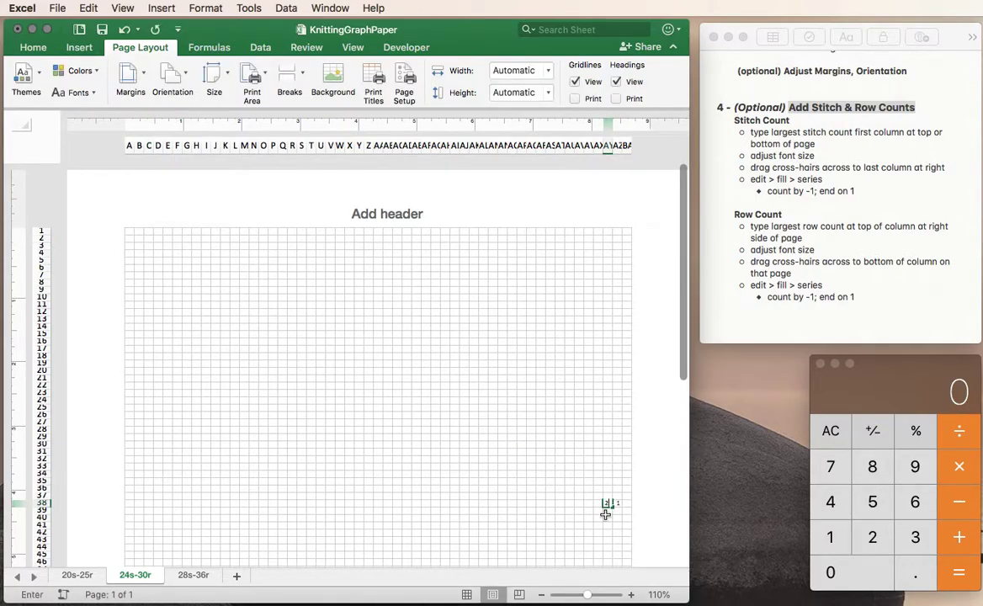
type("2")
left_click(599, 505)
type("3")
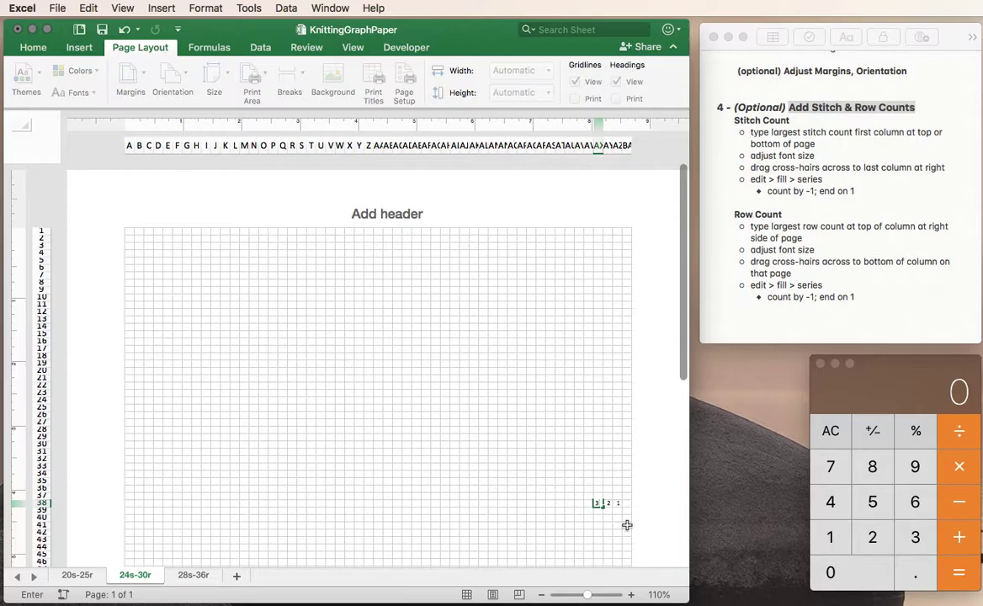
Clear the manually entered stitch counts from cells AX38, AY38 and AZ38
key("BackSpace")
left_click(610, 504)
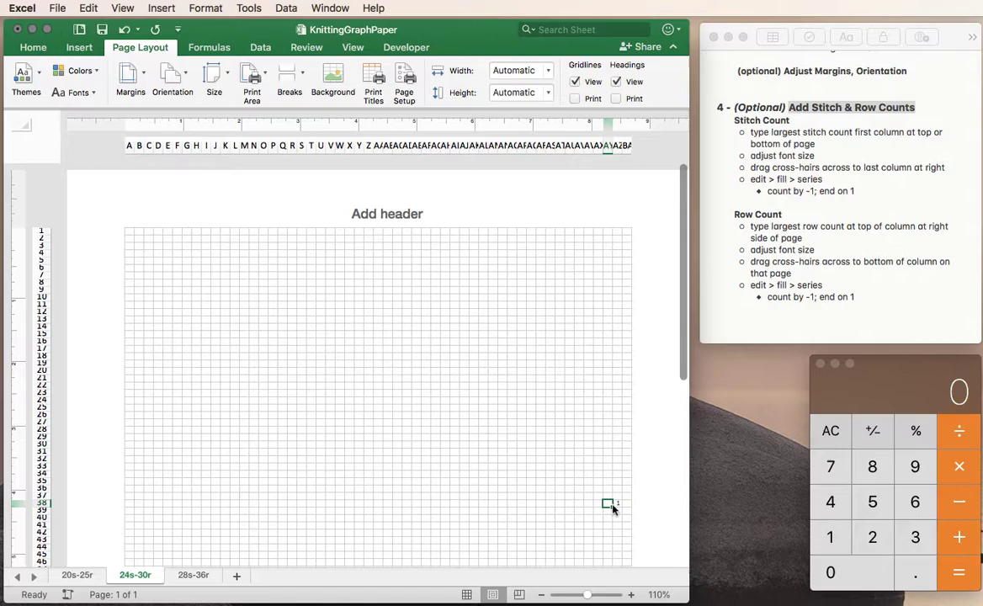
left_click(619, 505)
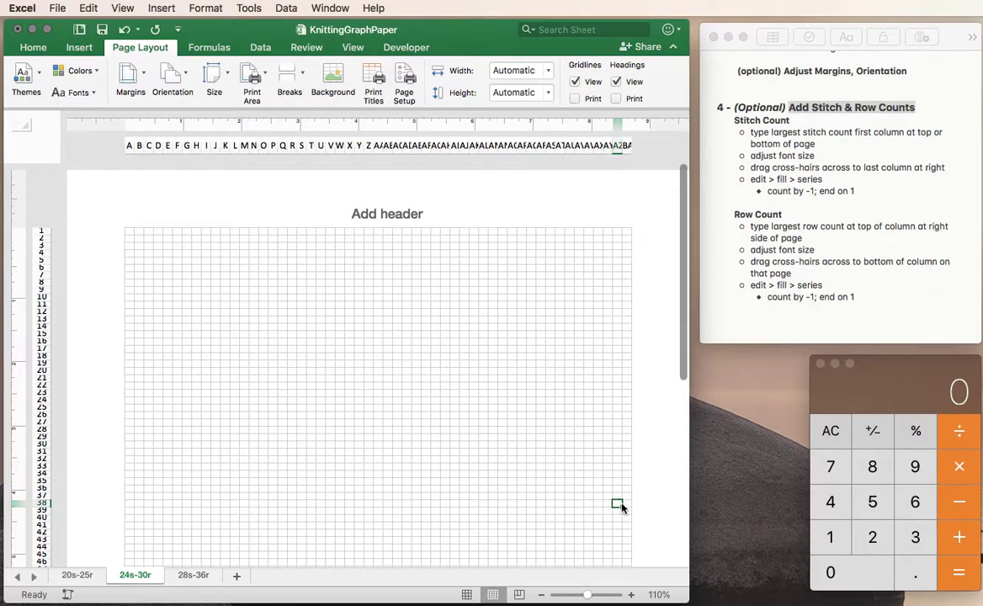
left_click(588, 533)
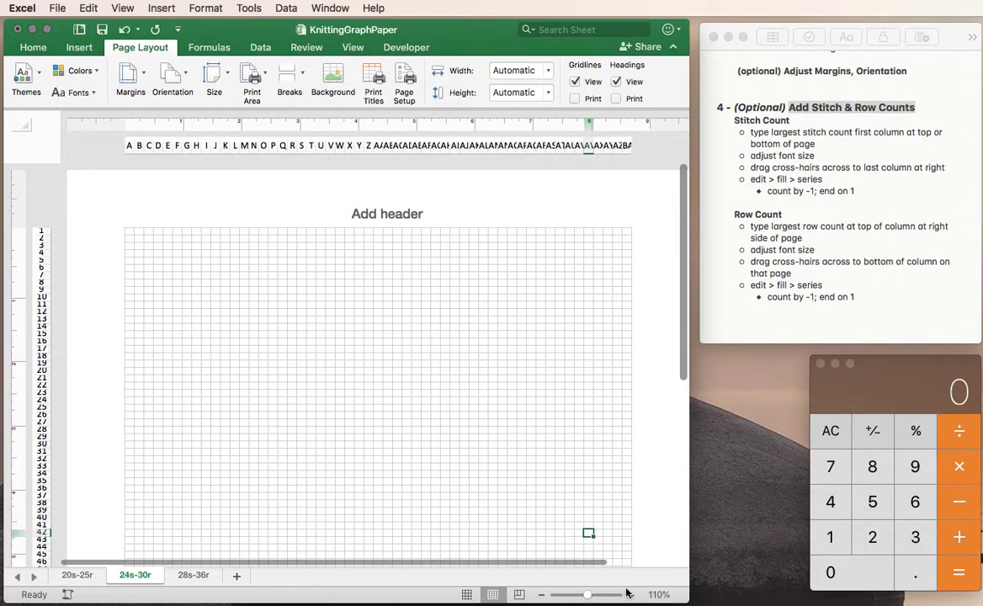
Enter the largest stitch count, 8, in cell AS14
left_click(632, 595)
left_click(632, 594)
left_click(631, 595)
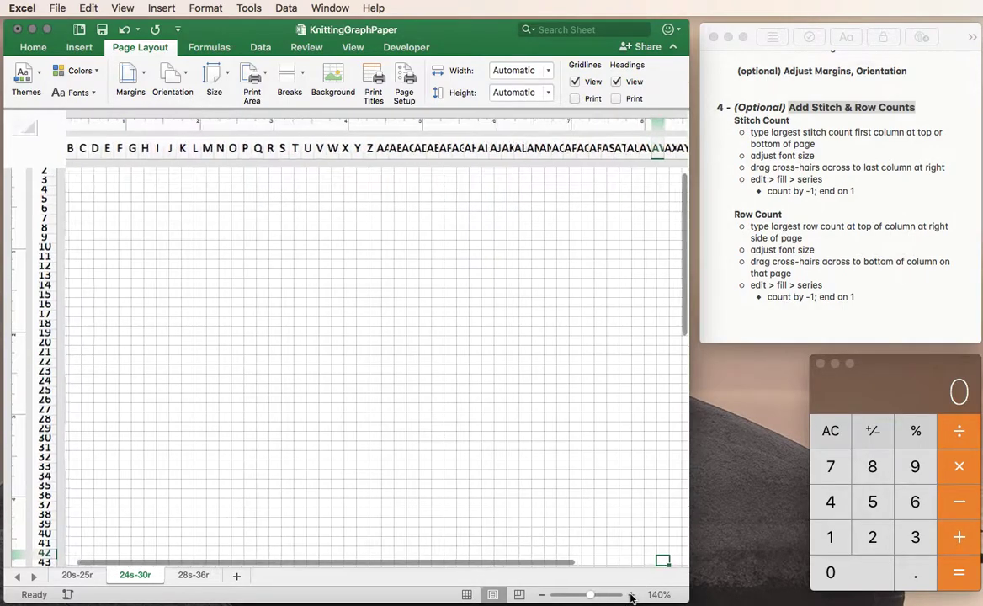
scroll(593, 450, "up", 3)
scroll(593, 451, "right", 5)
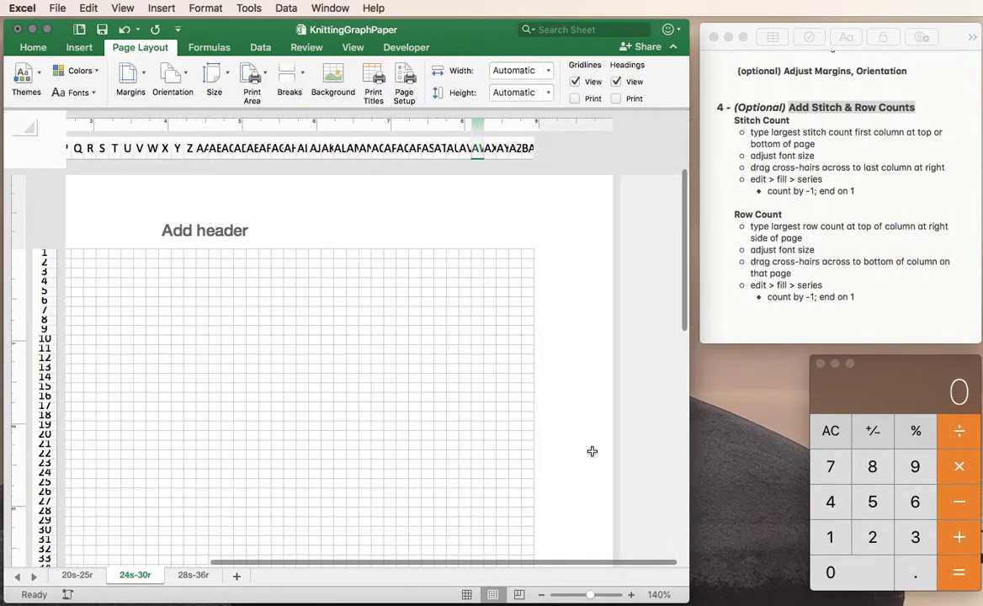
scroll(591, 449, "left", 1)
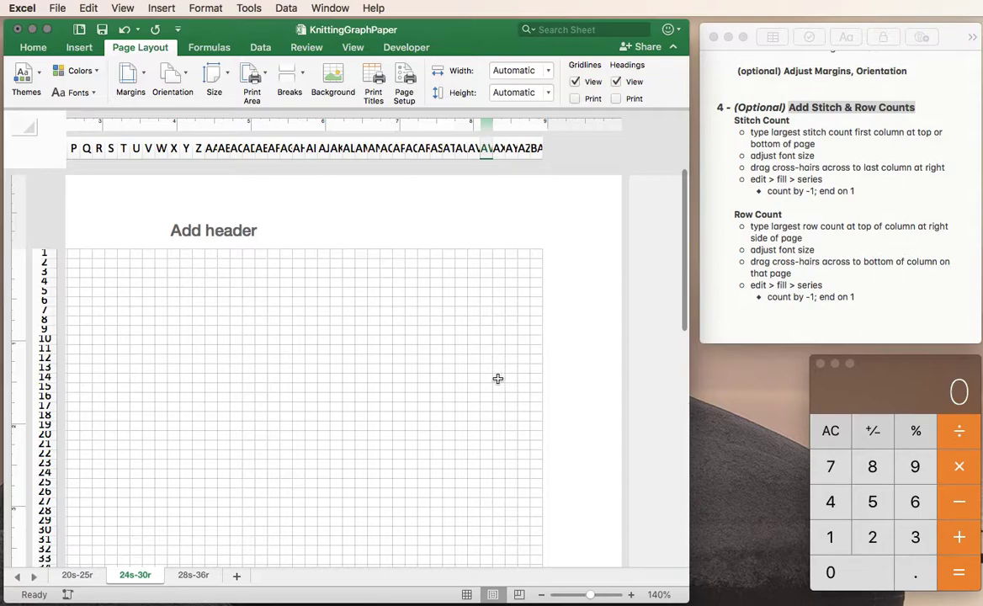
left_click(438, 378)
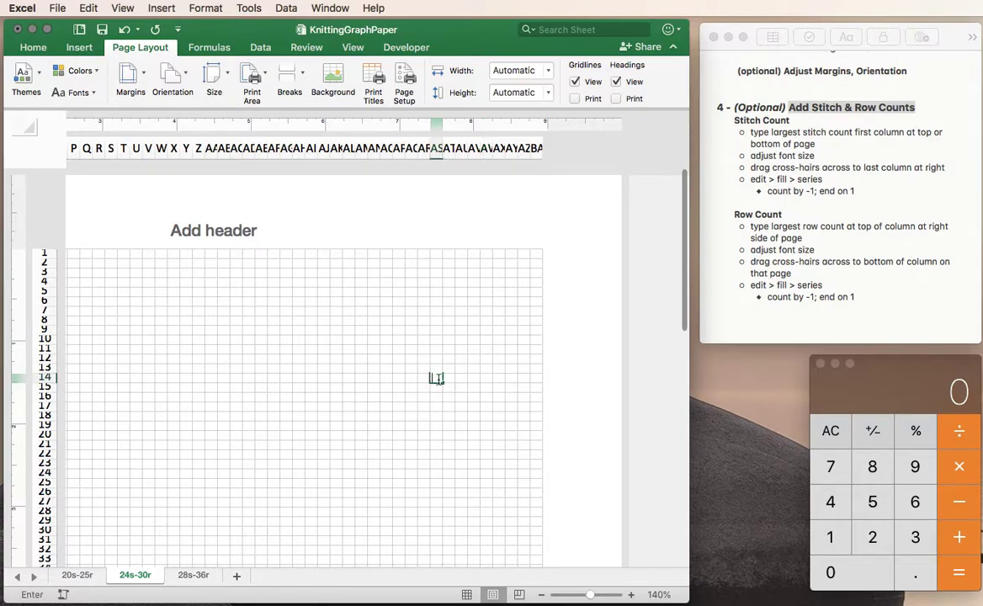
type("8")
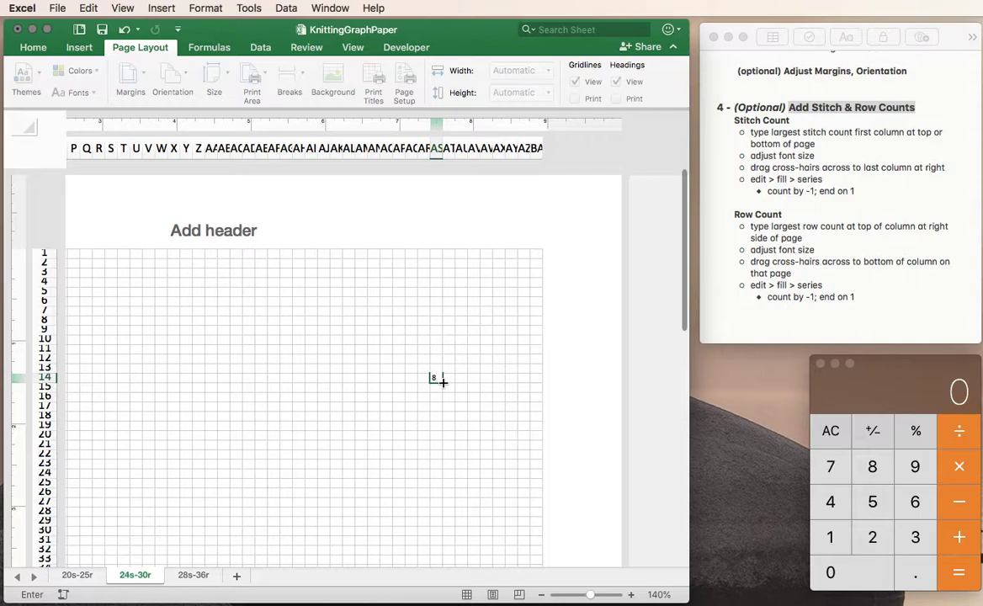
Fill the value 8 from cell AS14 across row 14 to cell AZ14
left_click(443, 382)
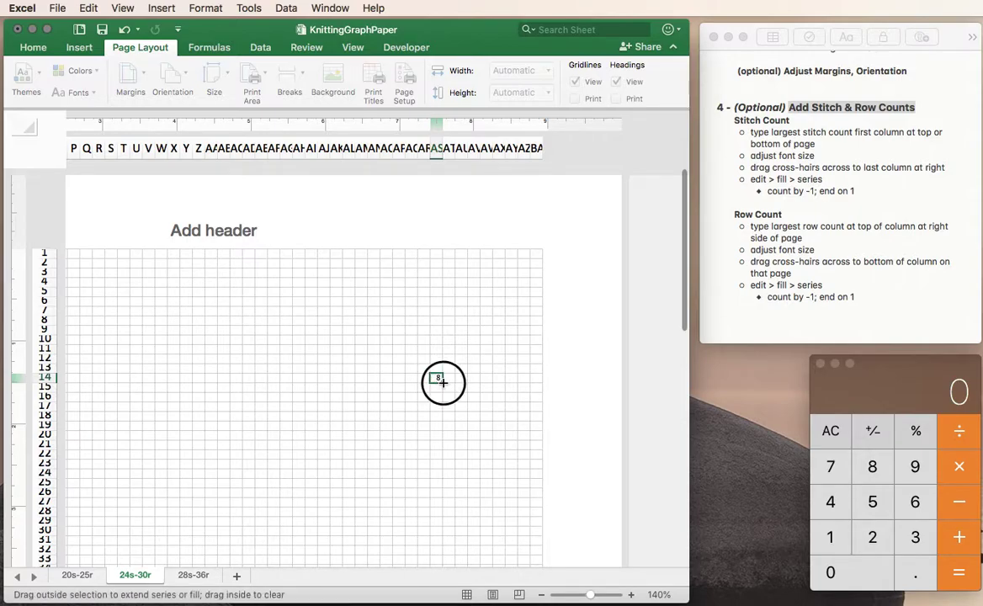
left_click_drag(443, 382, 526, 384)
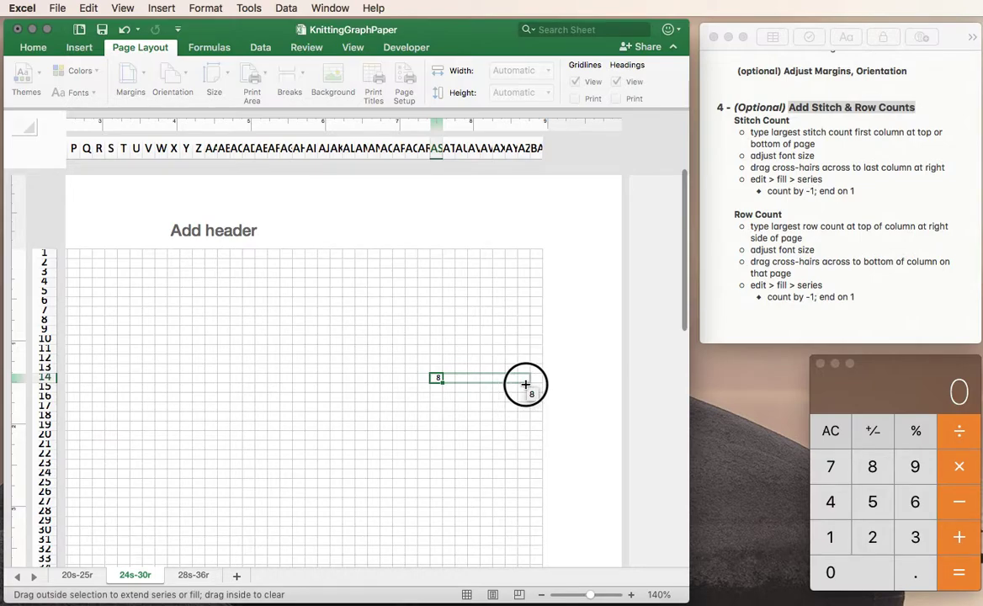
left_click_drag(525, 384, 527, 386)
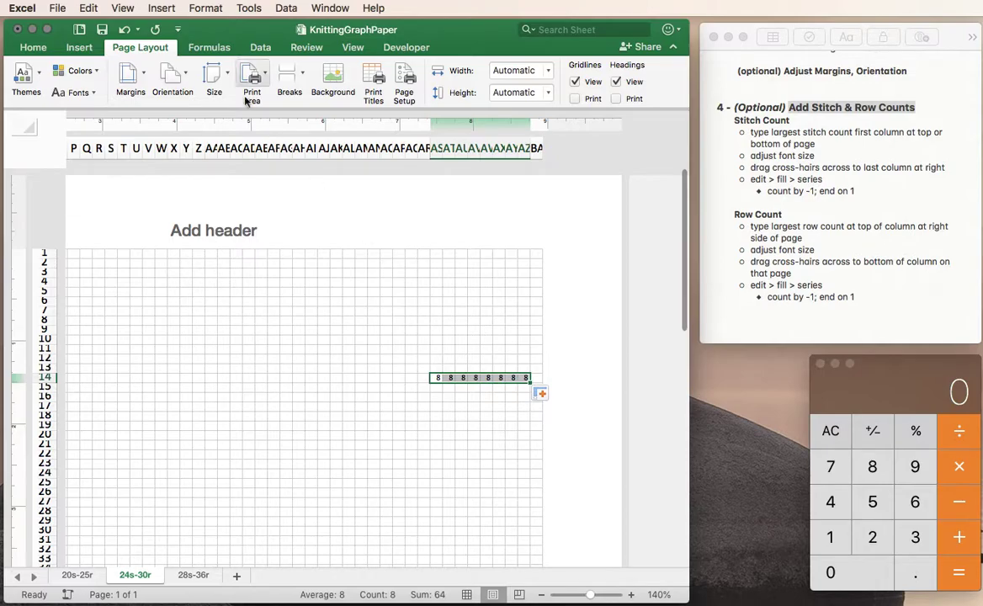
Turn the selected 8s in row 14 into a linear row series with step value -1 and stop value 1
left_click(88, 7)
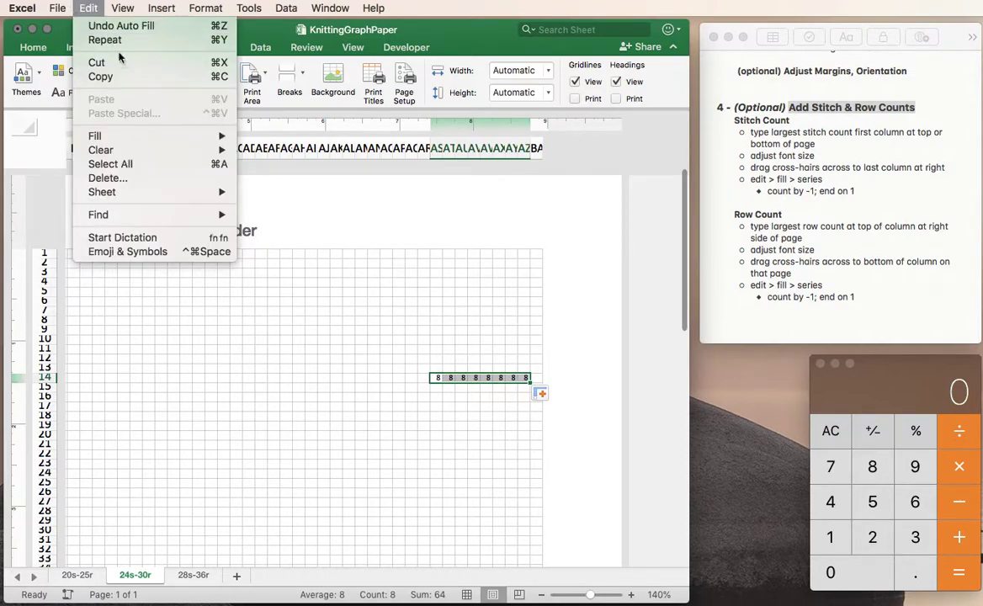
mouse_move(105, 136)
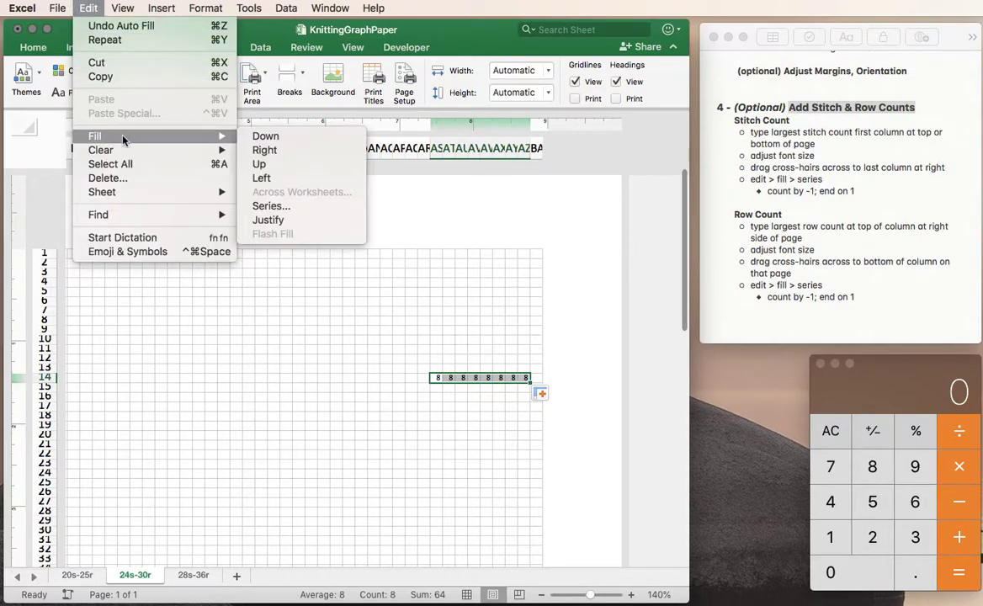
left_click(271, 205)
left_click_drag(838, 236, 340, 98)
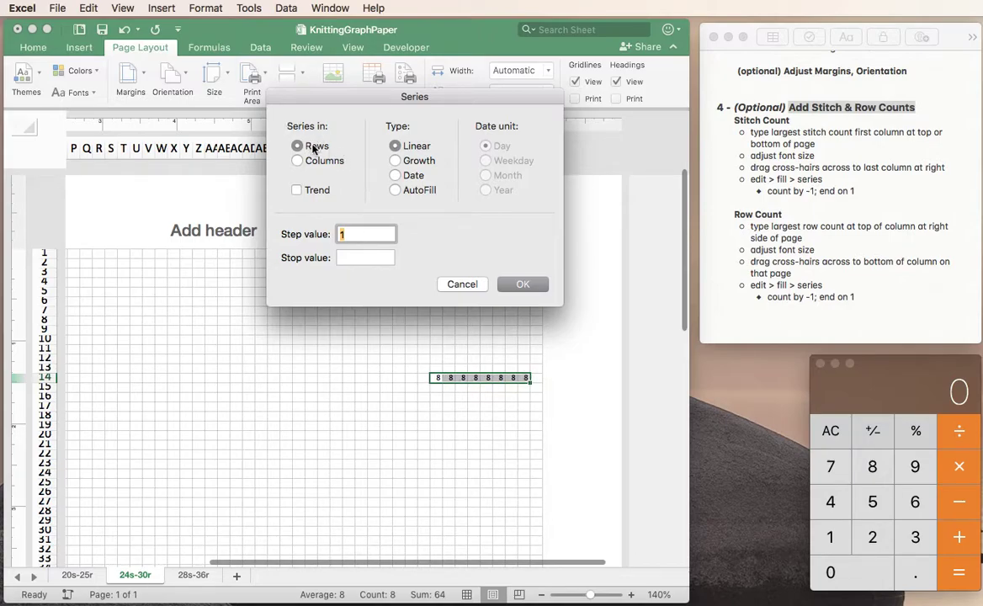
left_click(361, 236)
type("-1")
left_click(350, 256)
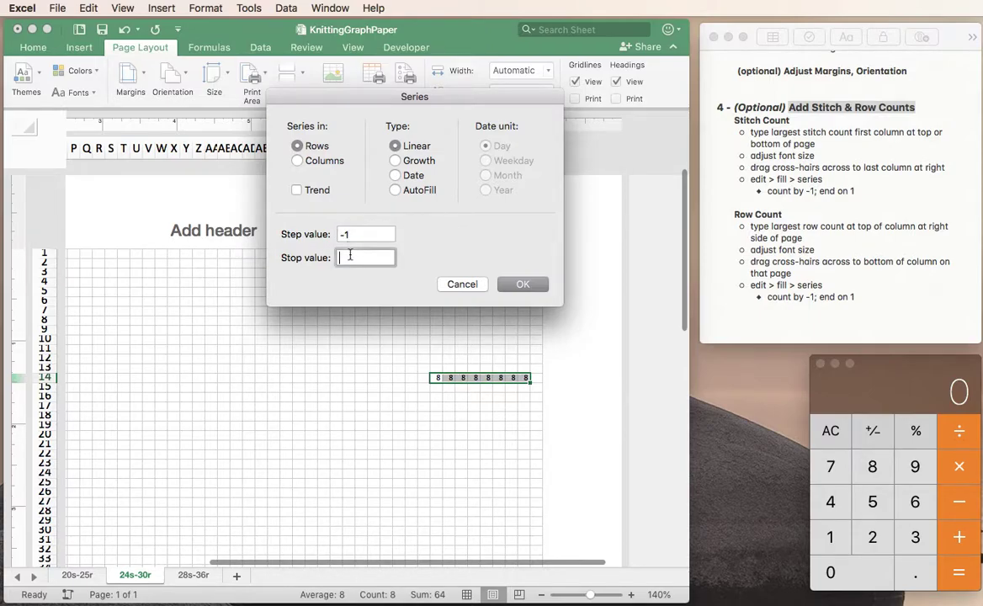
type("1")
left_click(529, 287)
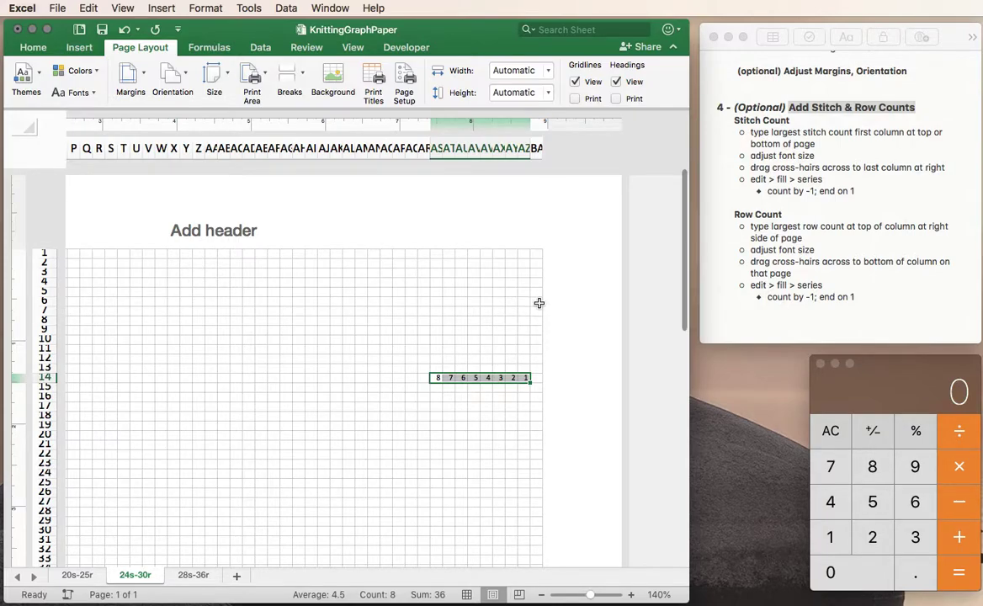
Enter the largest row count, 8, in cell BA6 and fill it down to cell BA13
left_click(536, 301)
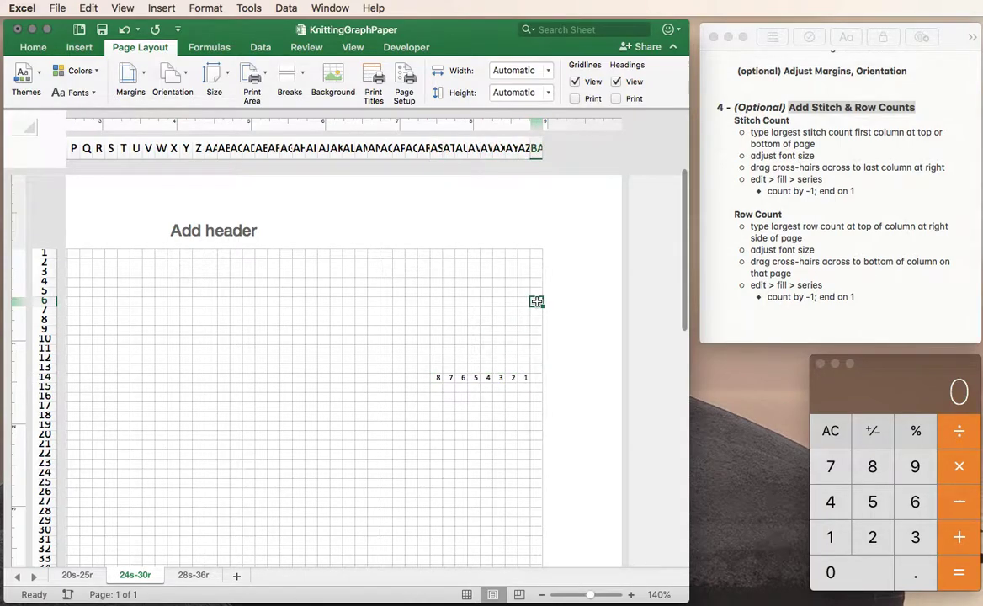
type("8")
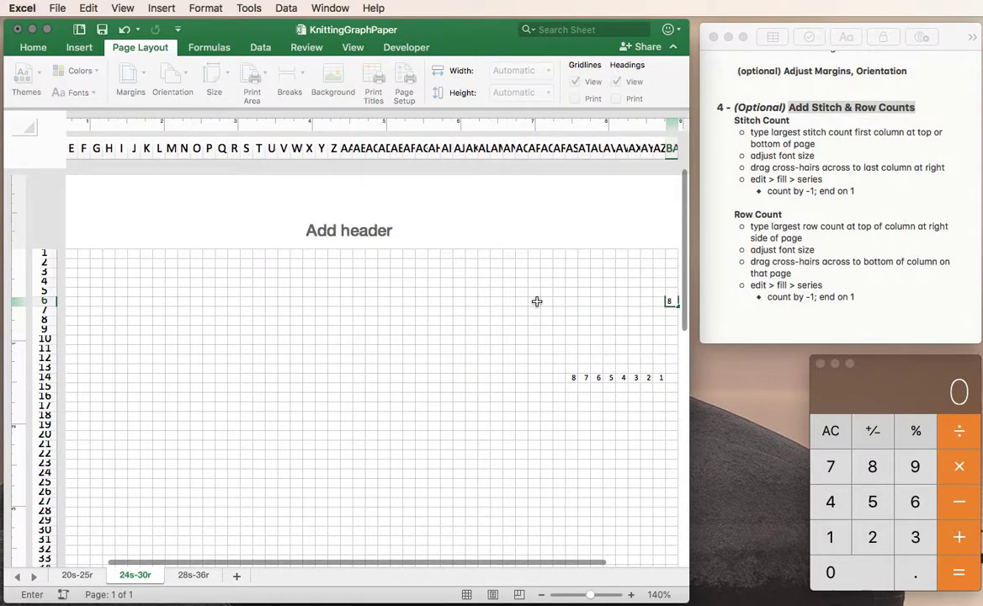
left_click(678, 306)
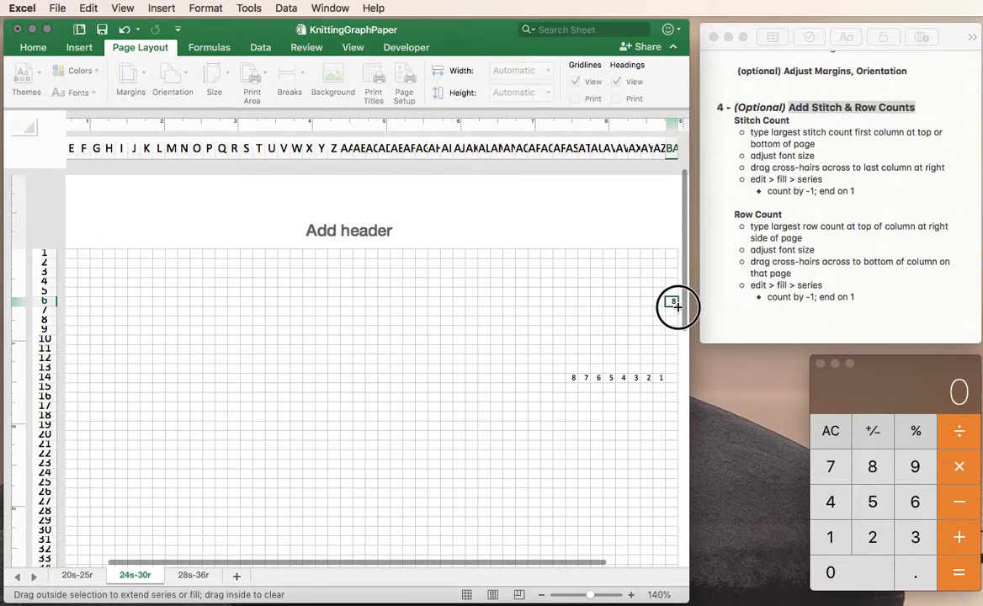
left_click_drag(678, 306, 678, 371)
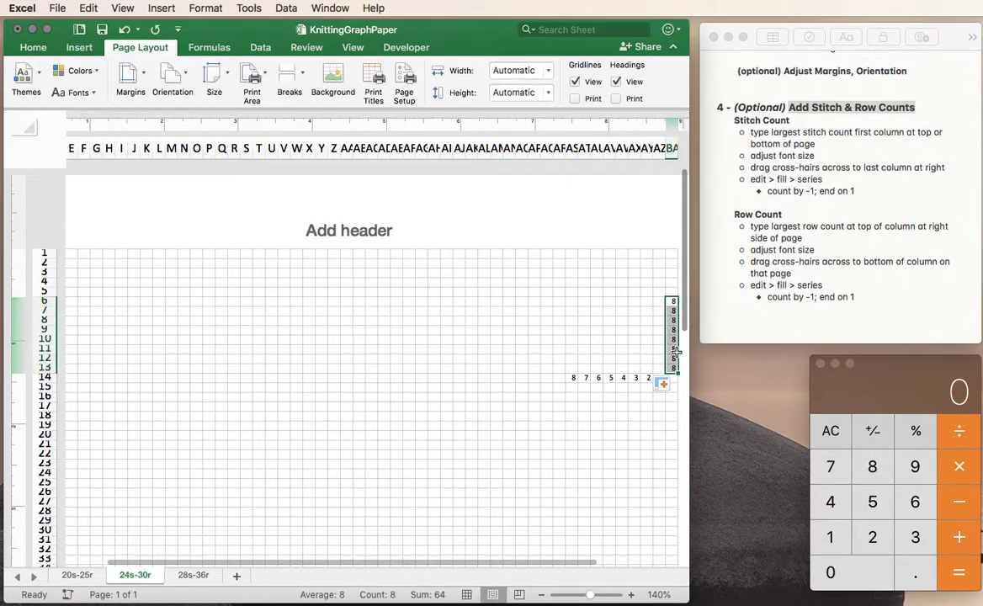
scroll(575, 341, "right", 5)
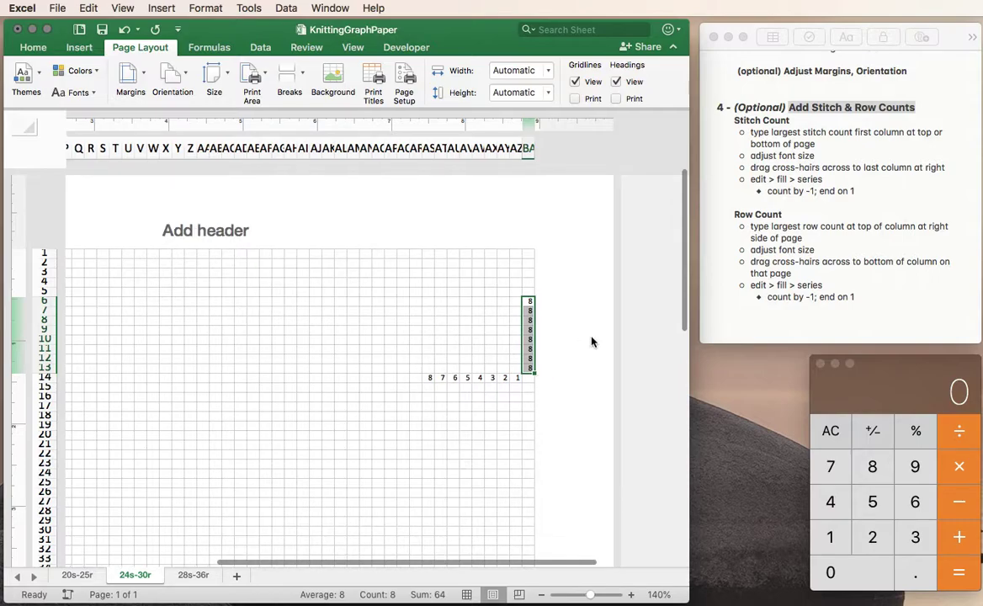
Convert cells BA6 to BA13 into a linear column series with step value -1 and stop value 1
left_click(87, 8)
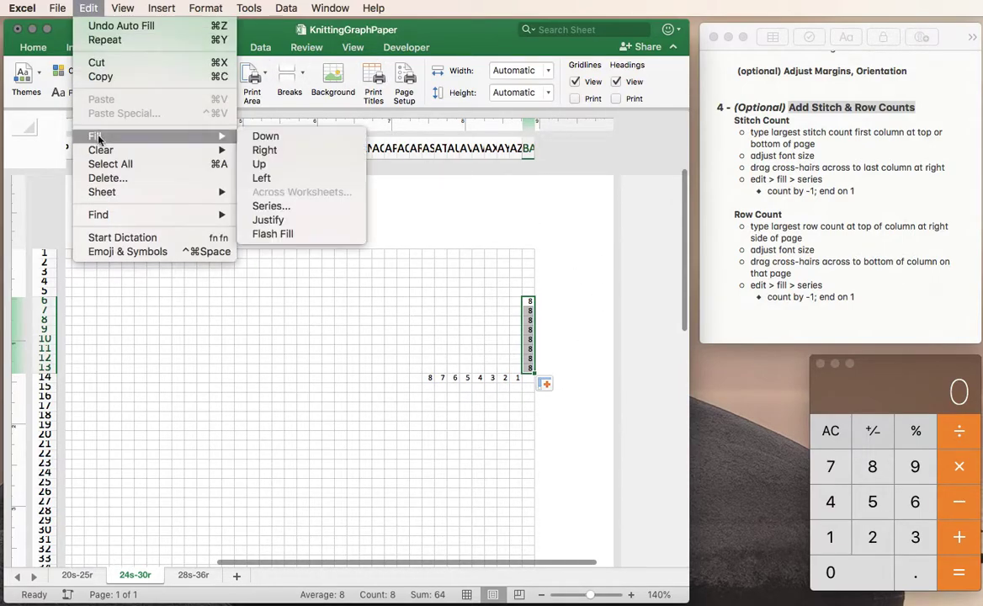
mouse_move(95, 135)
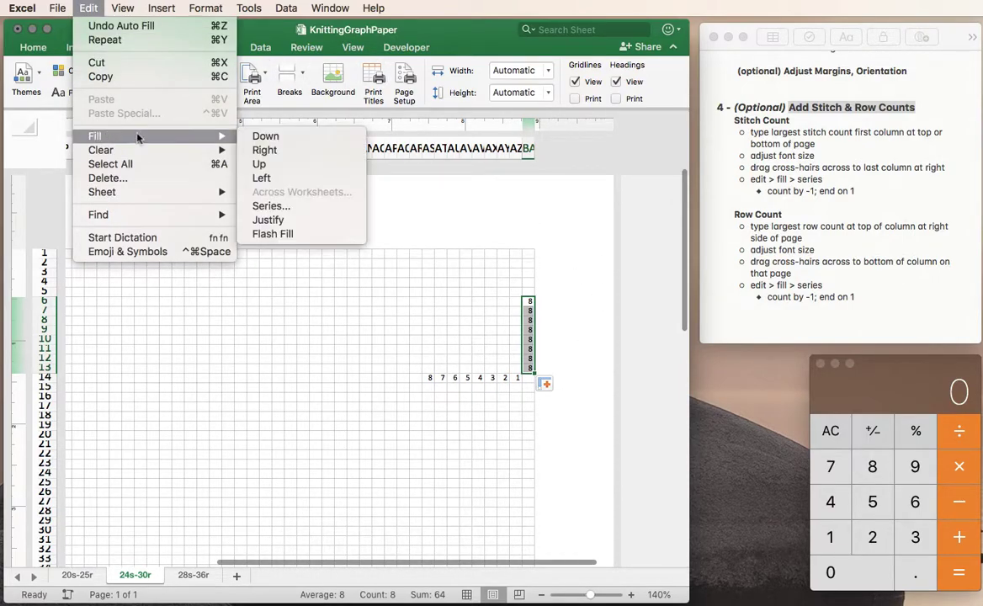
left_click(272, 206)
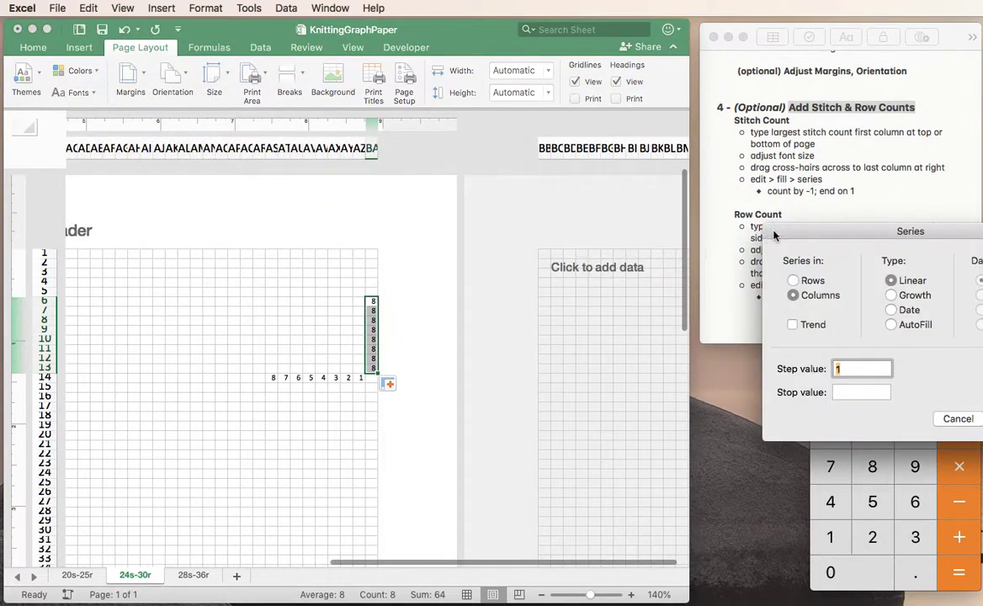
left_click_drag(706, 214, 422, 270)
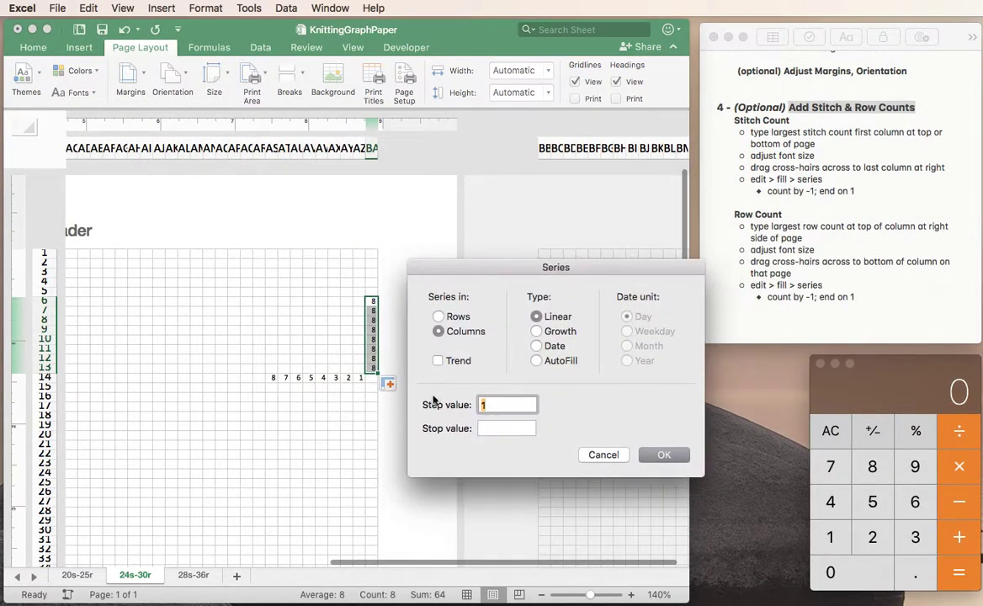
left_click(482, 405)
type("-")
left_click(499, 428)
type("1")
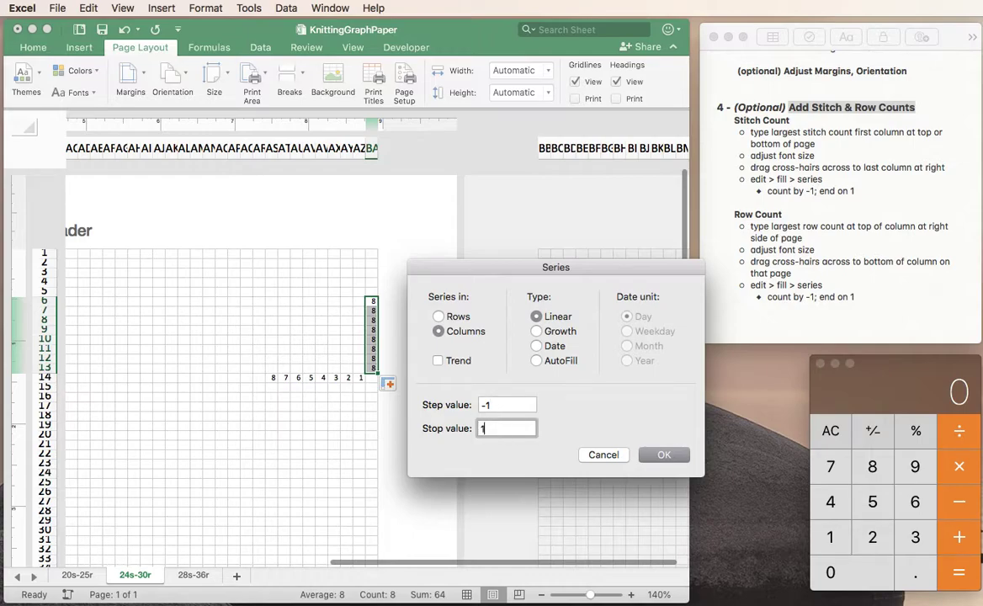
left_click(665, 454)
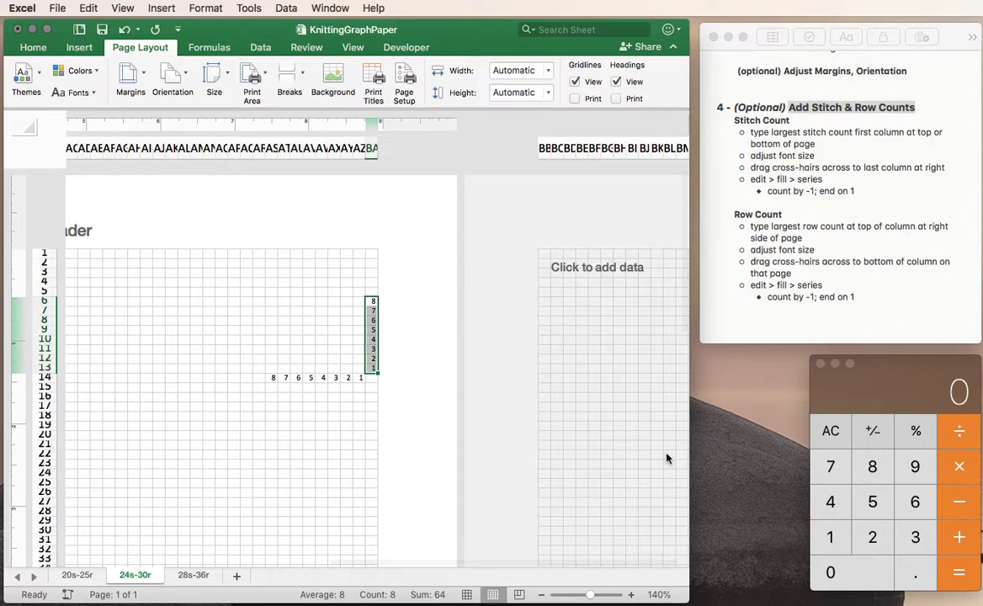